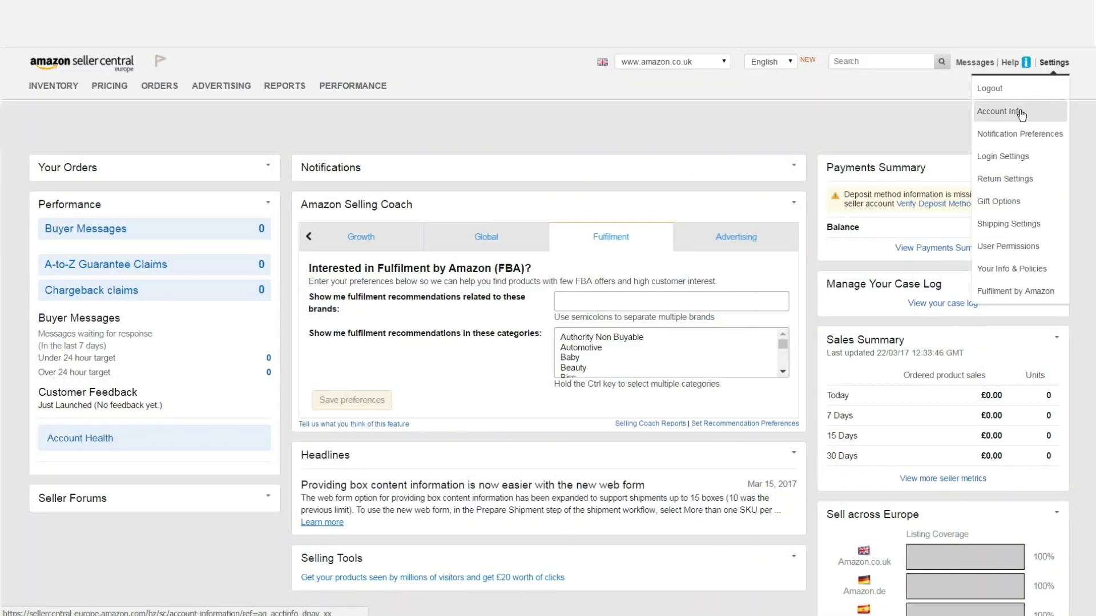
- Open Seller Account Information and view the Your Seller Profile details
{"action": "left_click", "coordinate": [1019, 111]}
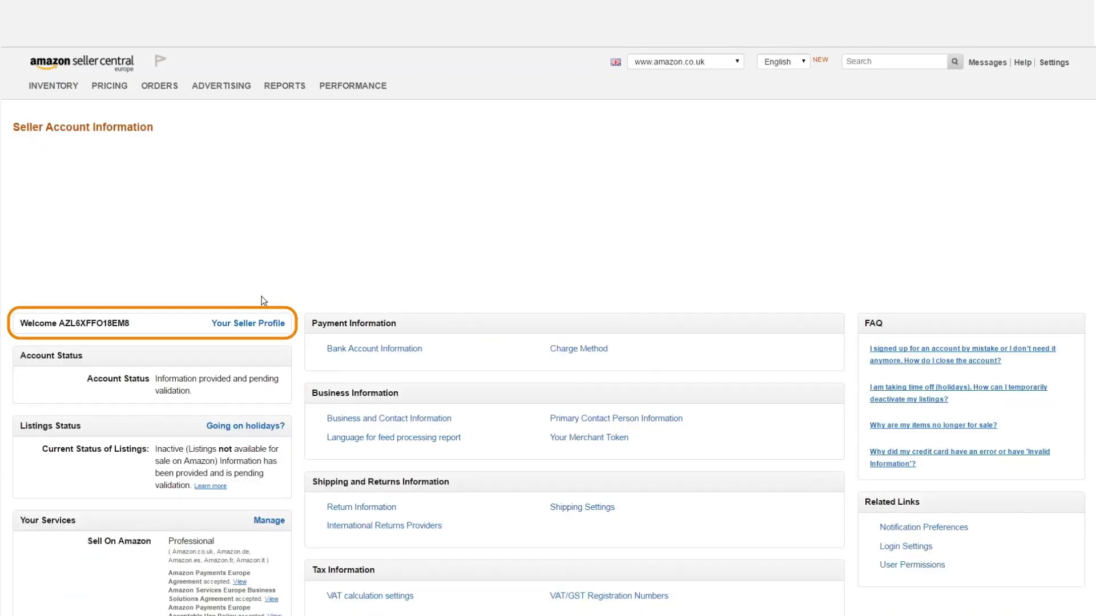
{"action": "left_click", "coordinate": [231, 324]}
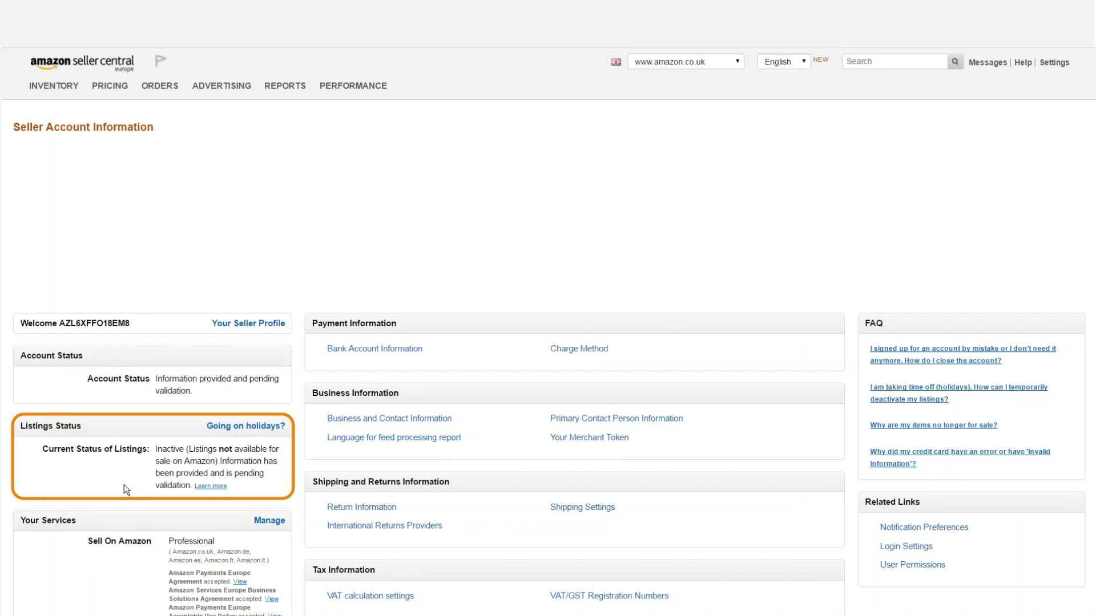
{"action": "left_click", "coordinate": [230, 427]}
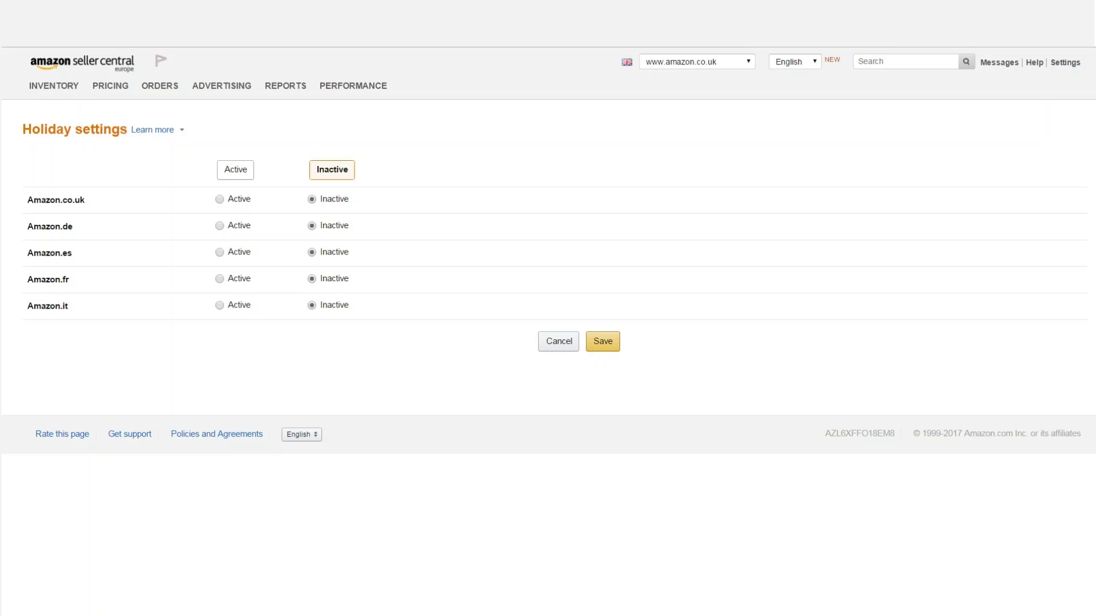
{"action": "scroll", "coordinate": [548, 330], "scroll_direction": "down", "scroll_amount": 2}
{"action": "scroll", "coordinate": [686, 524], "scroll_direction": "down", "scroll_amount": 2}
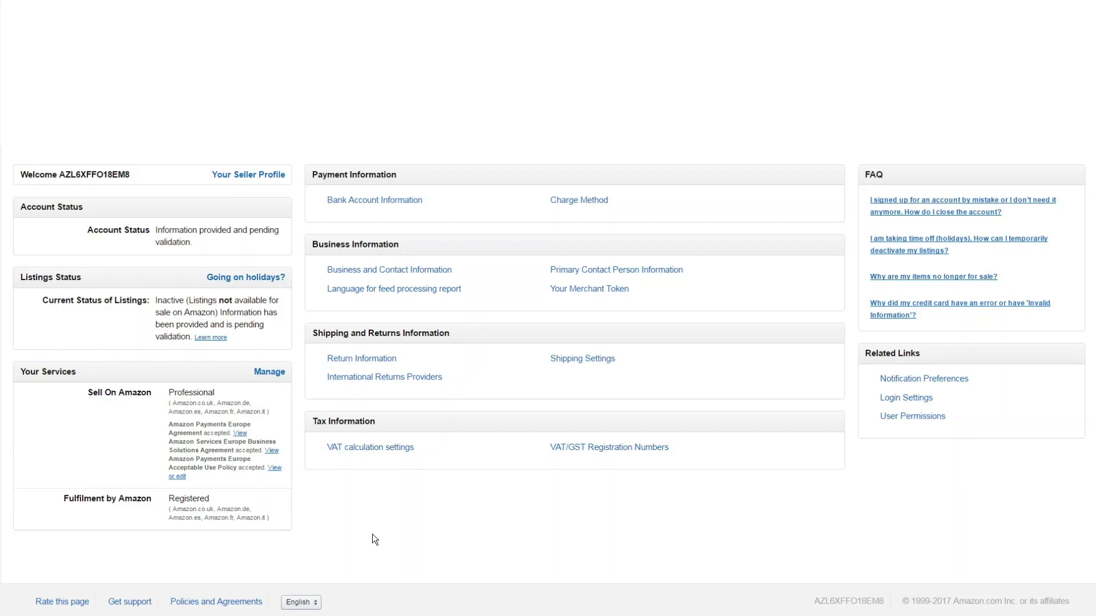
{"action": "left_click", "coordinate": [279, 373]}
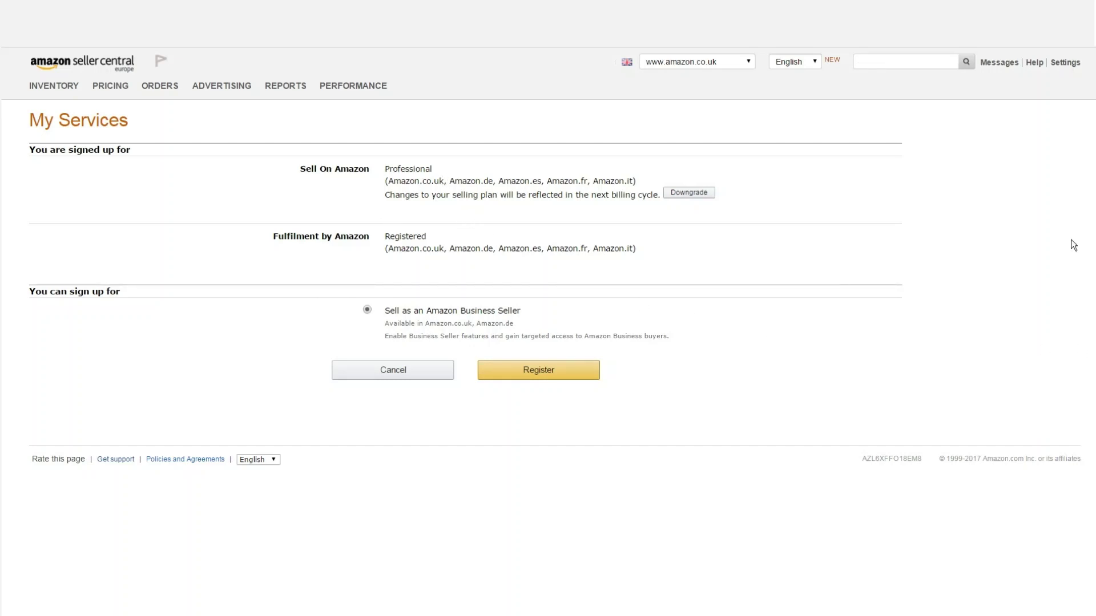
{"action": "mouse_move", "coordinate": [1065, 62]}
{"action": "left_click", "coordinate": [1036, 110]}
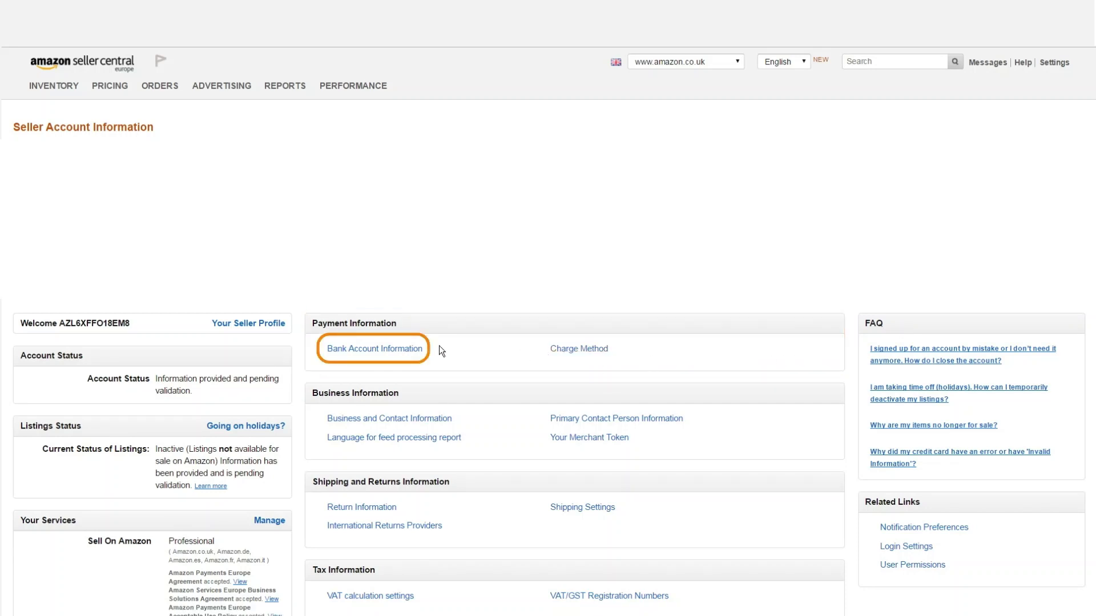
- Review the charge method and resubmit it with the existing credit card
{"action": "left_click", "coordinate": [405, 352]}
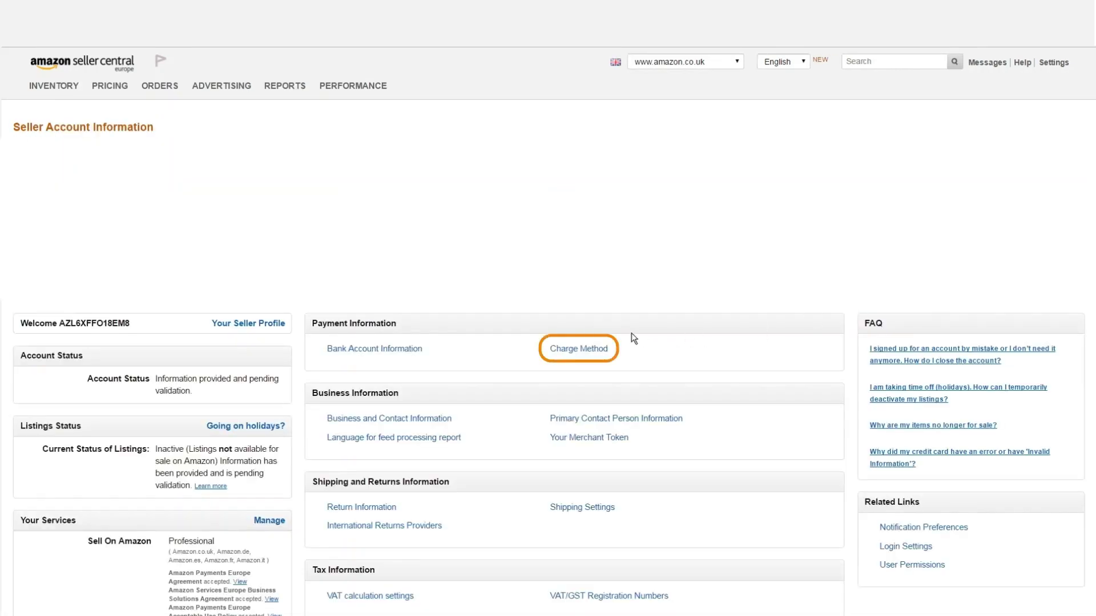
{"action": "left_click", "coordinate": [588, 348]}
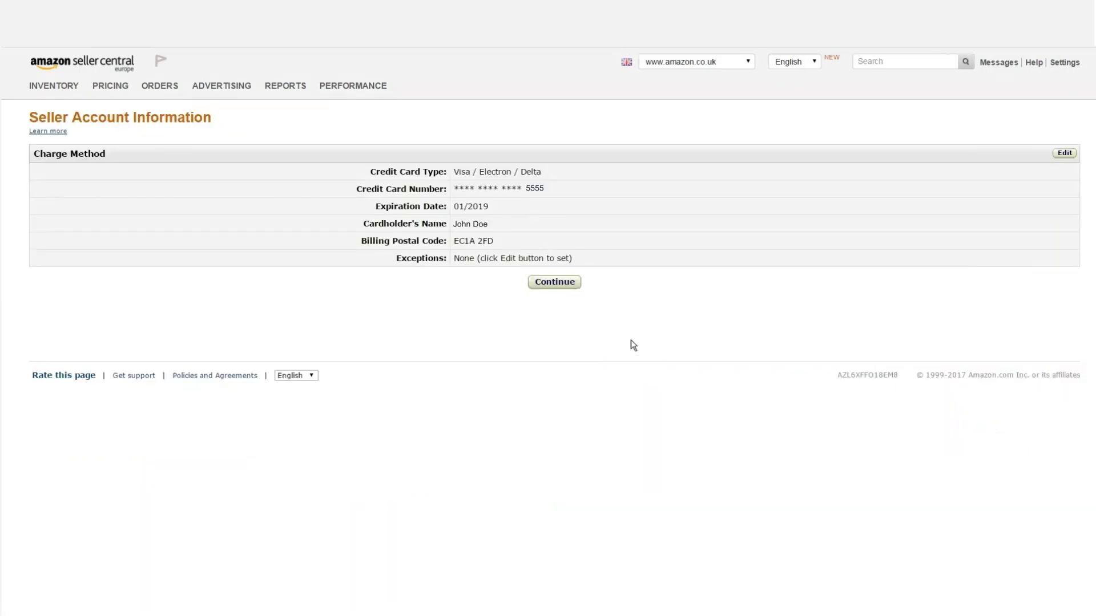
{"action": "left_click", "coordinate": [1064, 154]}
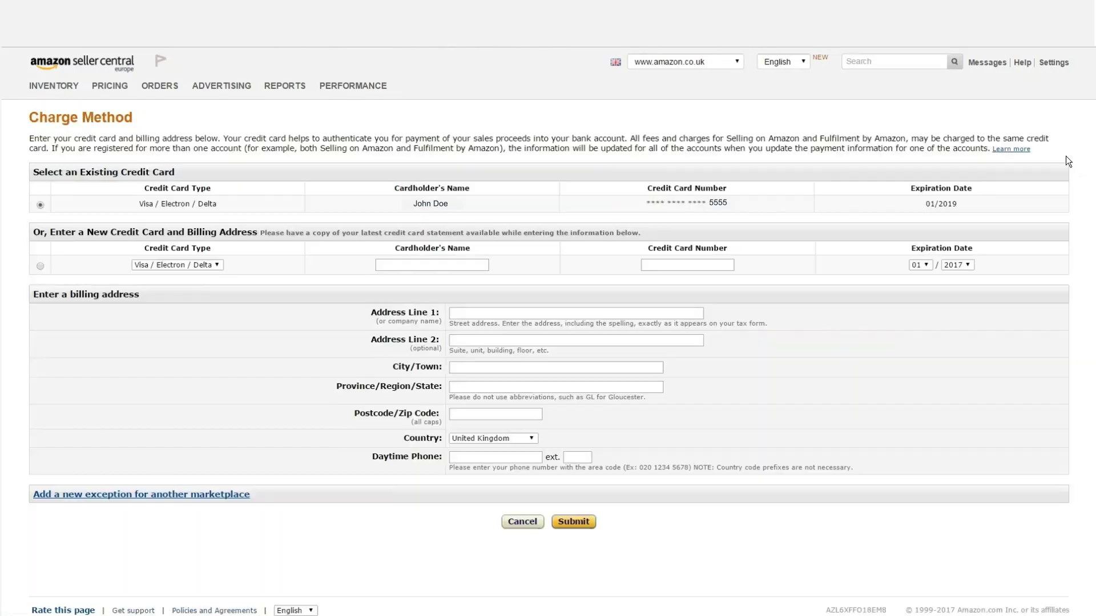
{"action": "left_click", "coordinate": [574, 523]}
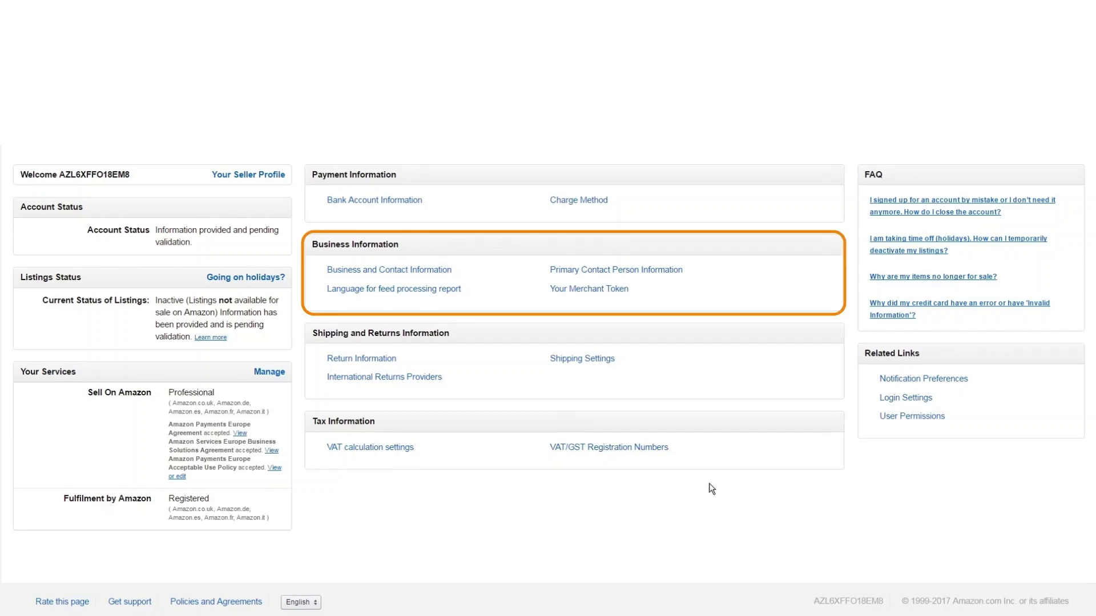
- Review the Business and Contact Information and Primary Contact Person pages
{"action": "left_click", "coordinate": [433, 270]}
{"action": "mouse_move", "coordinate": [1064, 62]}
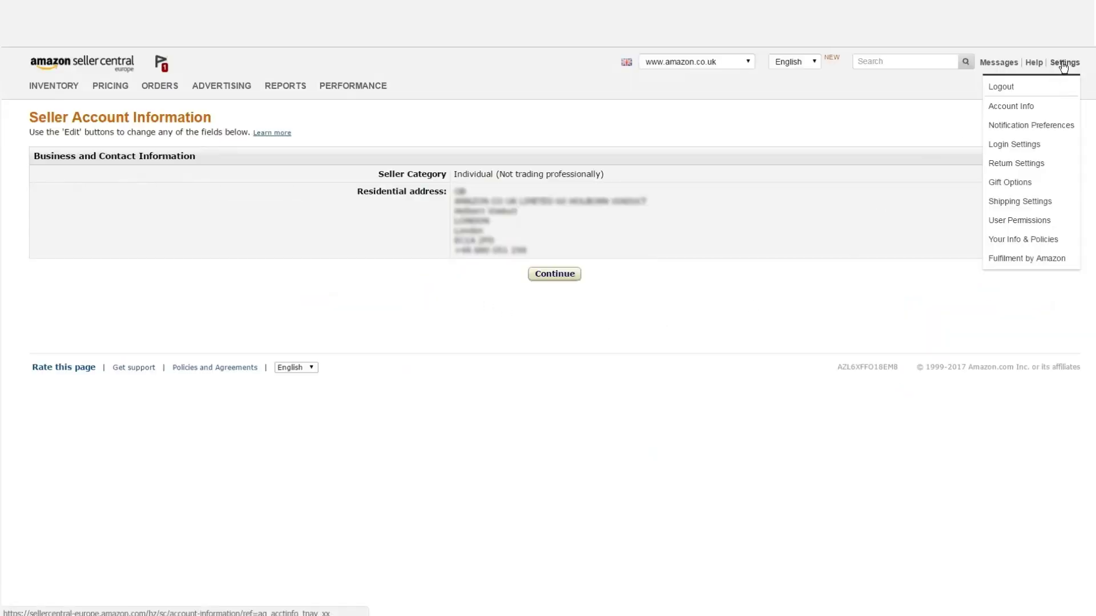
{"action": "left_click", "coordinate": [1042, 106]}
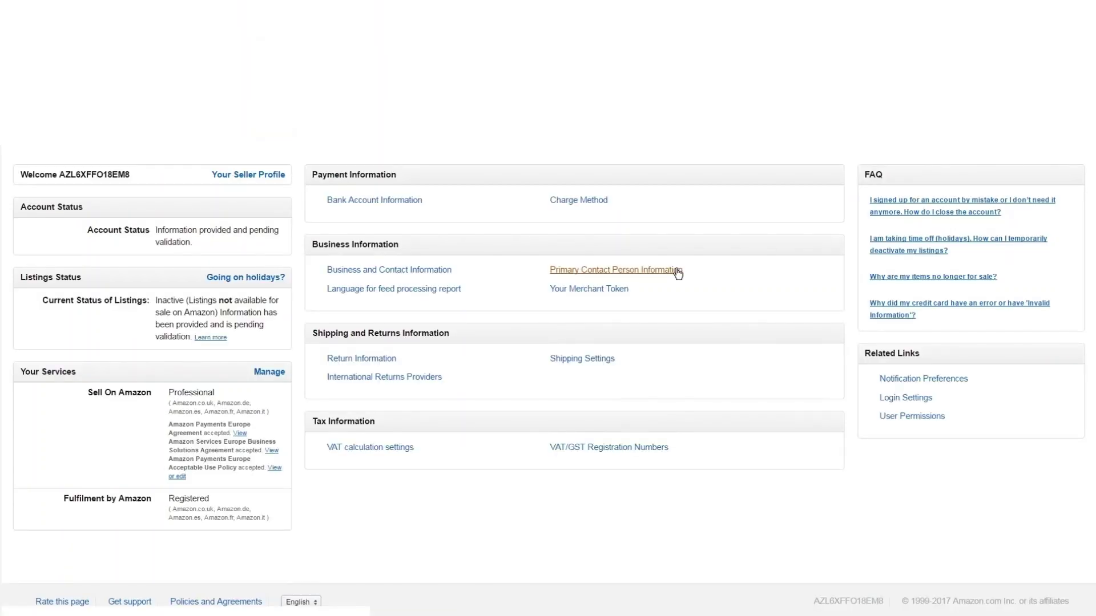
{"action": "left_click", "coordinate": [676, 270]}
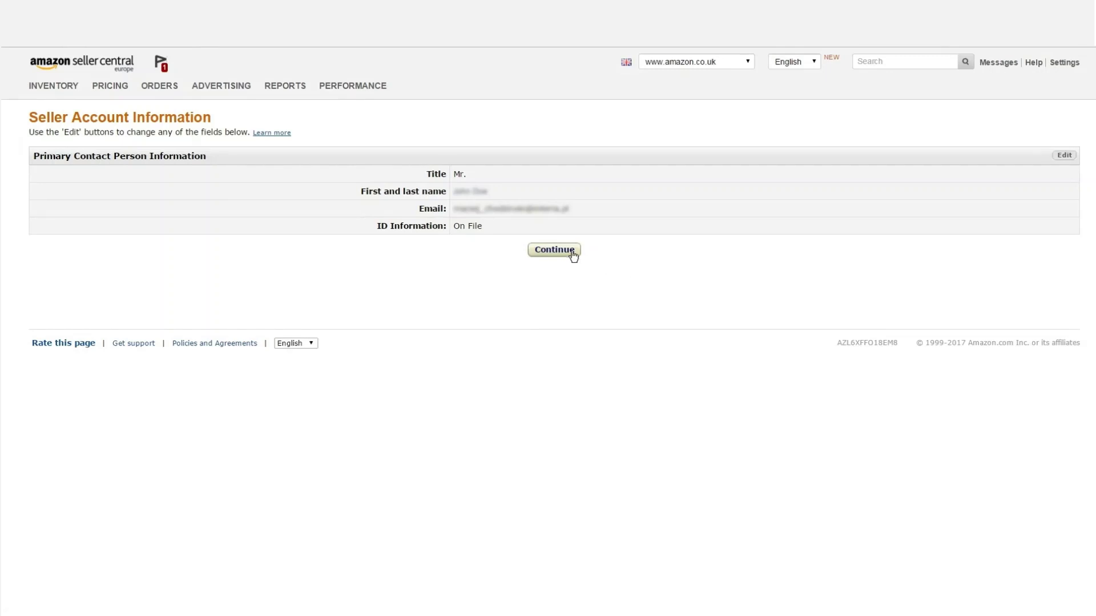
{"action": "left_click", "coordinate": [569, 254]}
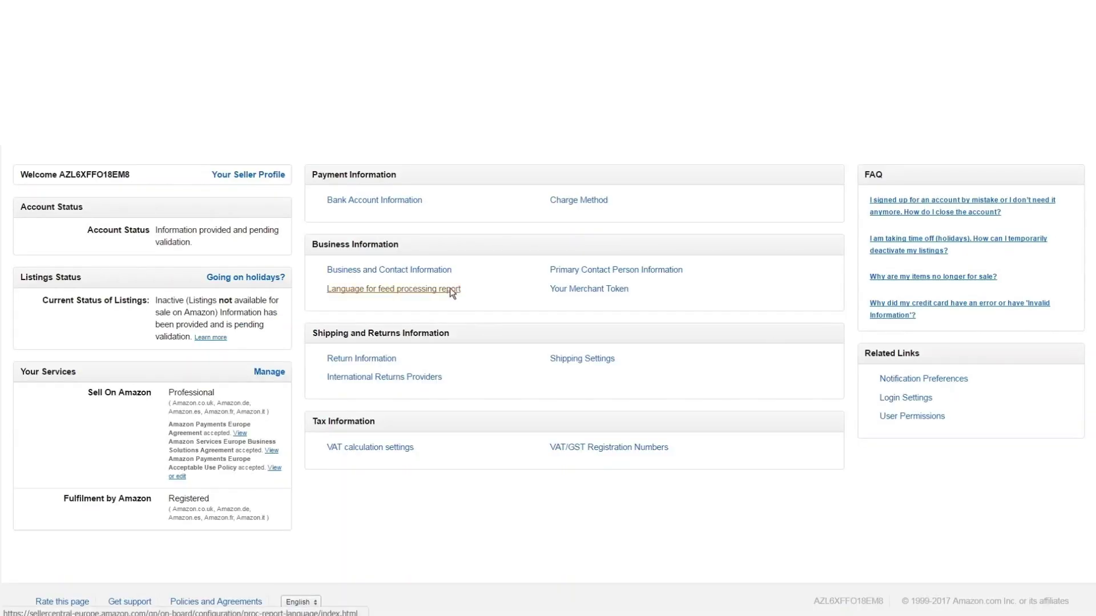
- Set the feed processing report language to English (UK) (Default), then check the merchant token
{"action": "left_click", "coordinate": [450, 288]}
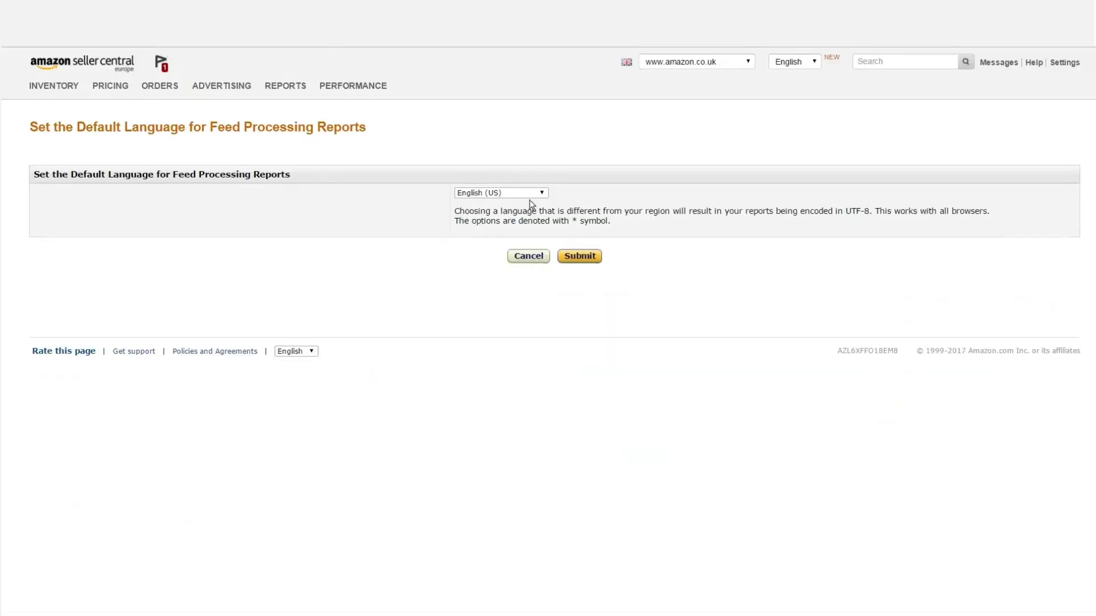
{"action": "left_click", "coordinate": [539, 193]}
{"action": "left_click", "coordinate": [502, 203]}
{"action": "left_click", "coordinate": [574, 257]}
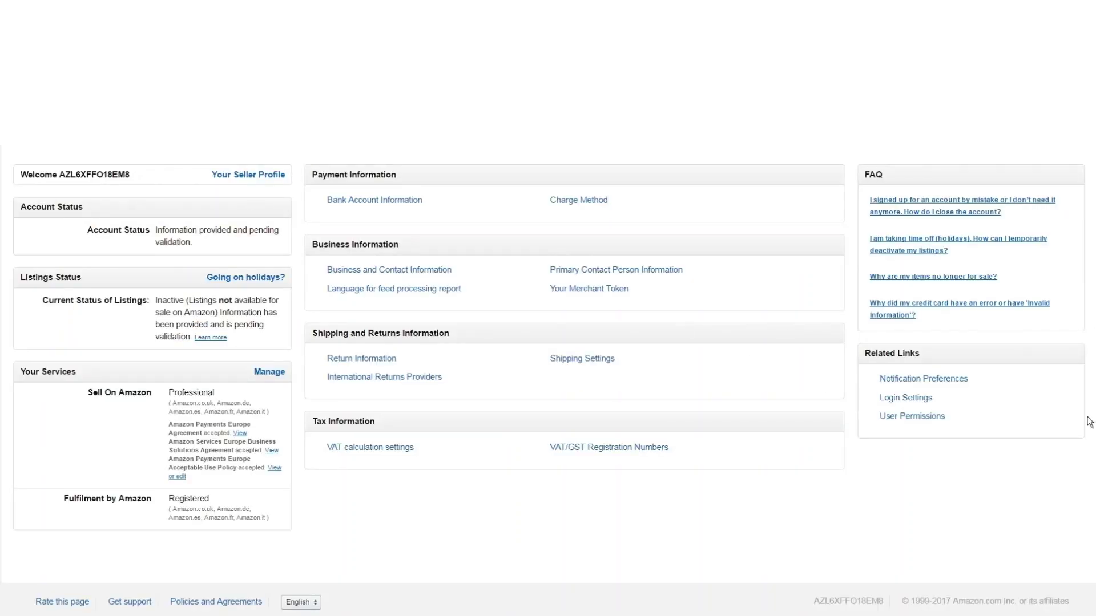
{"action": "left_click", "coordinate": [606, 288]}
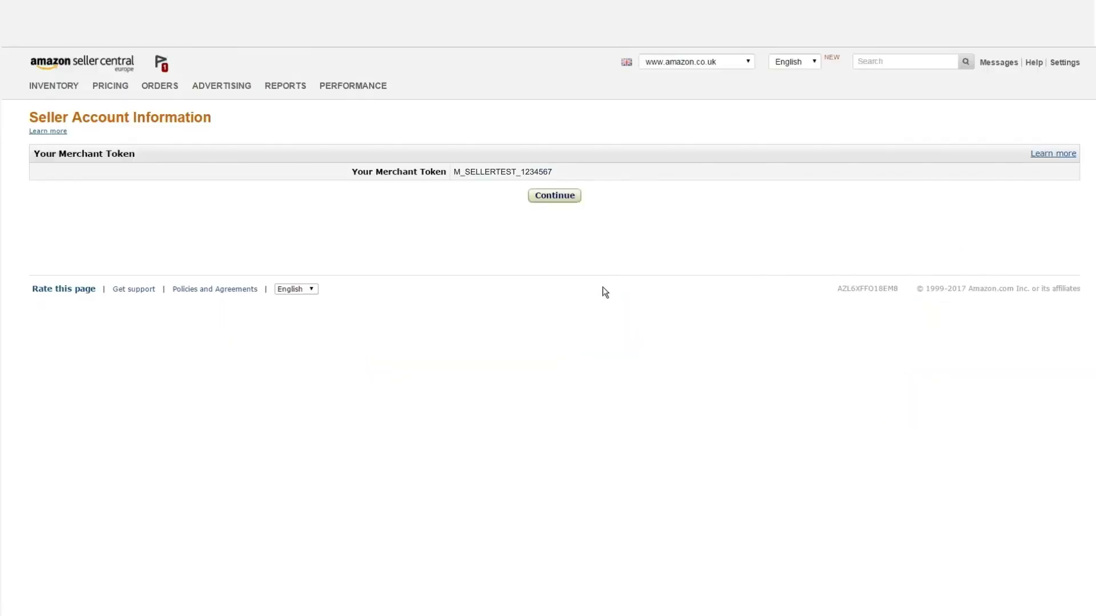
{"action": "left_click", "coordinate": [552, 197]}
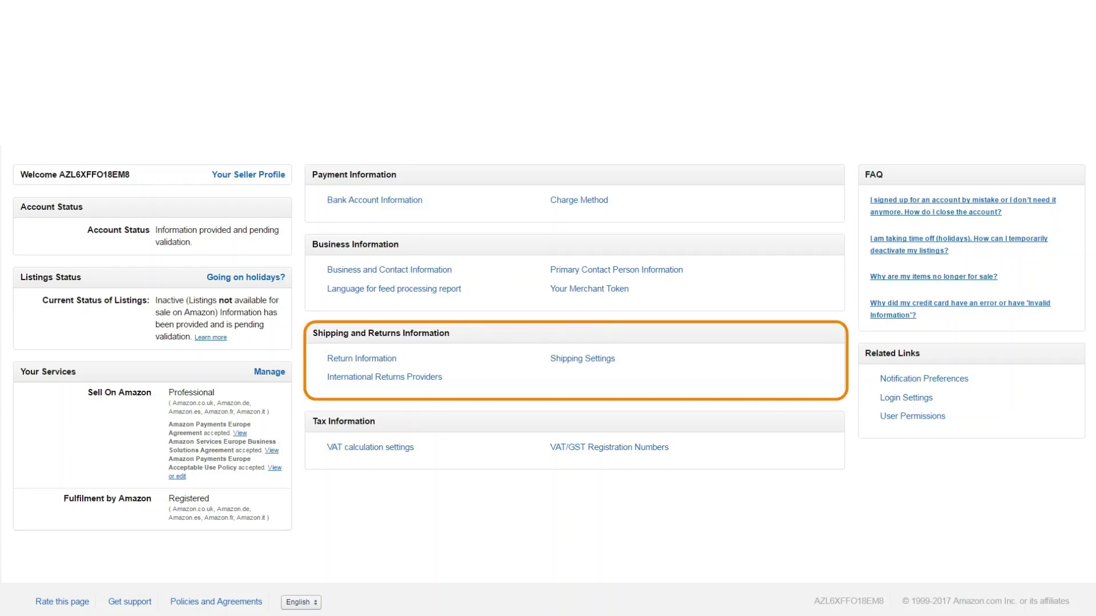
- View the Return Information and Shipping Settings pages
{"action": "left_click", "coordinate": [350, 359]}
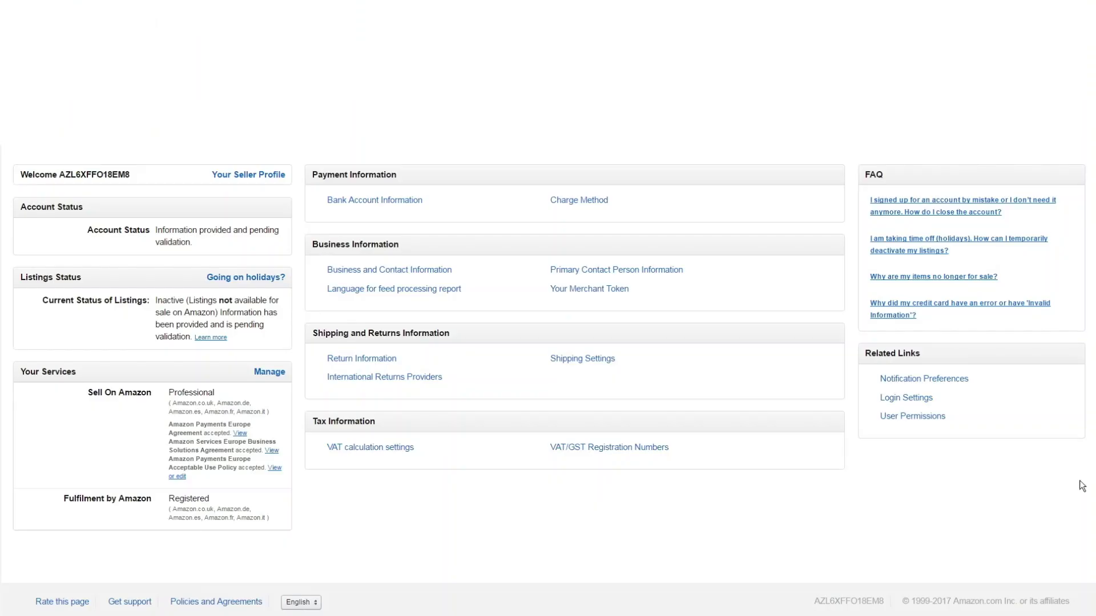
{"action": "left_click", "coordinate": [605, 361]}
- Start a United Kingdom (GB) VAT/GST registration number entry with a new address
{"action": "left_click", "coordinate": [621, 448]}
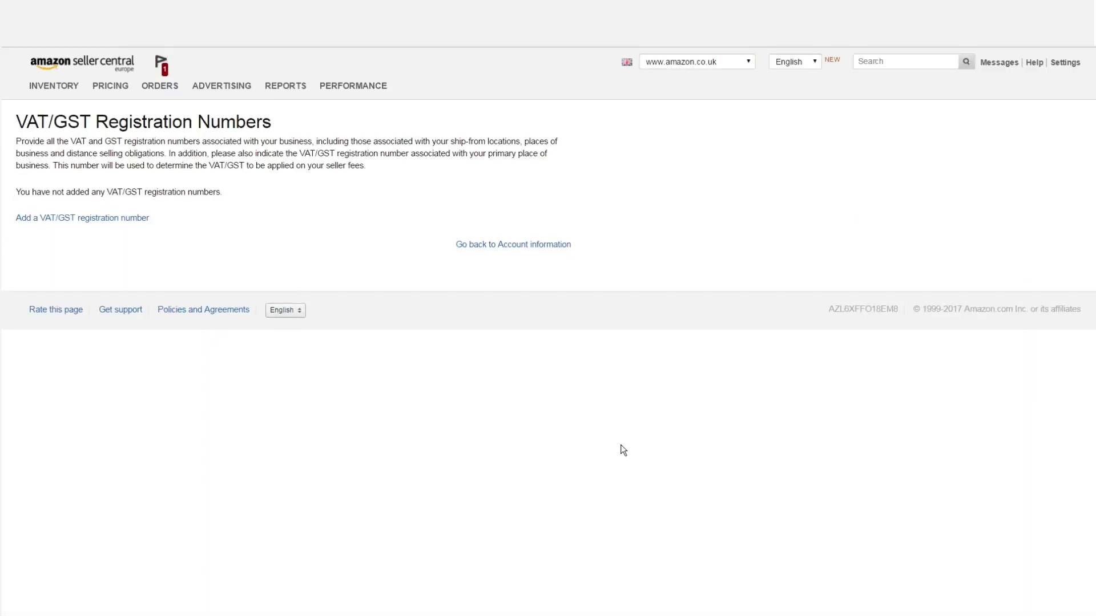
{"action": "left_click", "coordinate": [108, 222]}
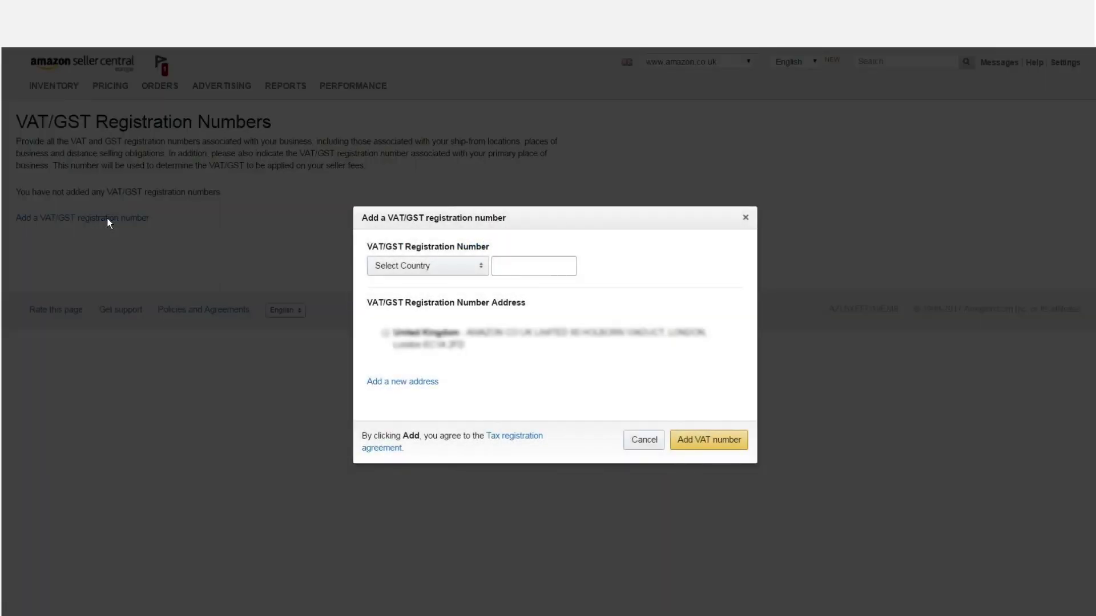
{"action": "left_click", "coordinate": [477, 267]}
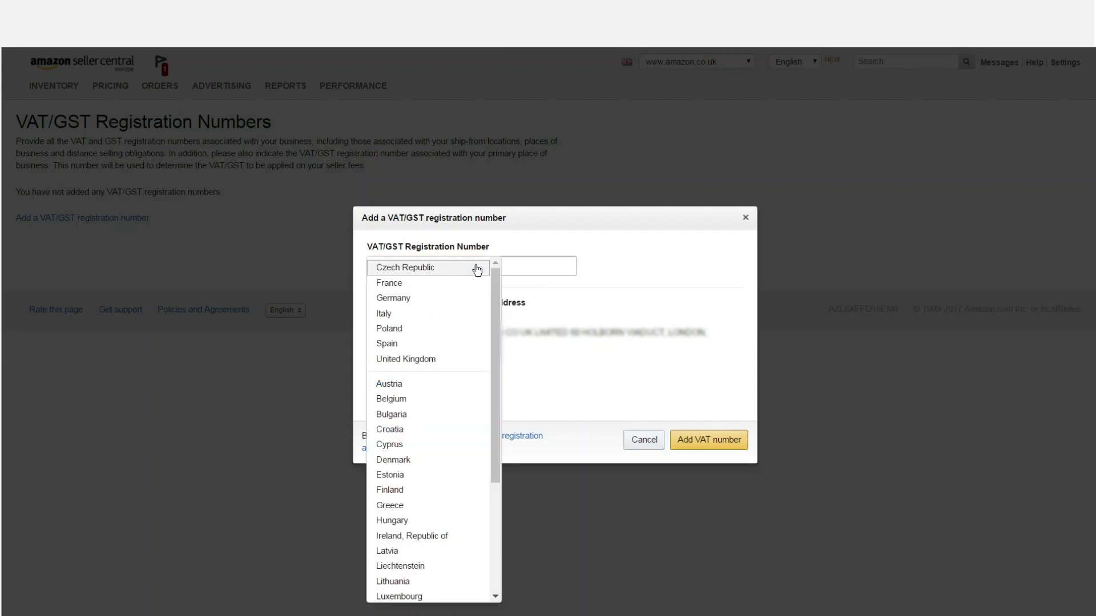
{"action": "left_click", "coordinate": [428, 359]}
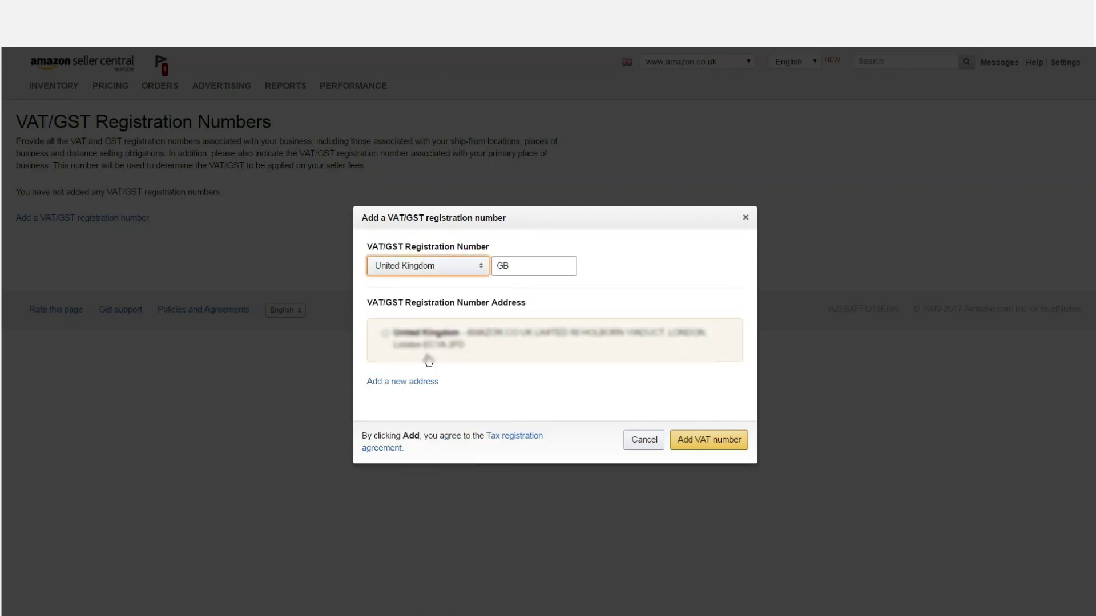
{"action": "left_click", "coordinate": [432, 387]}
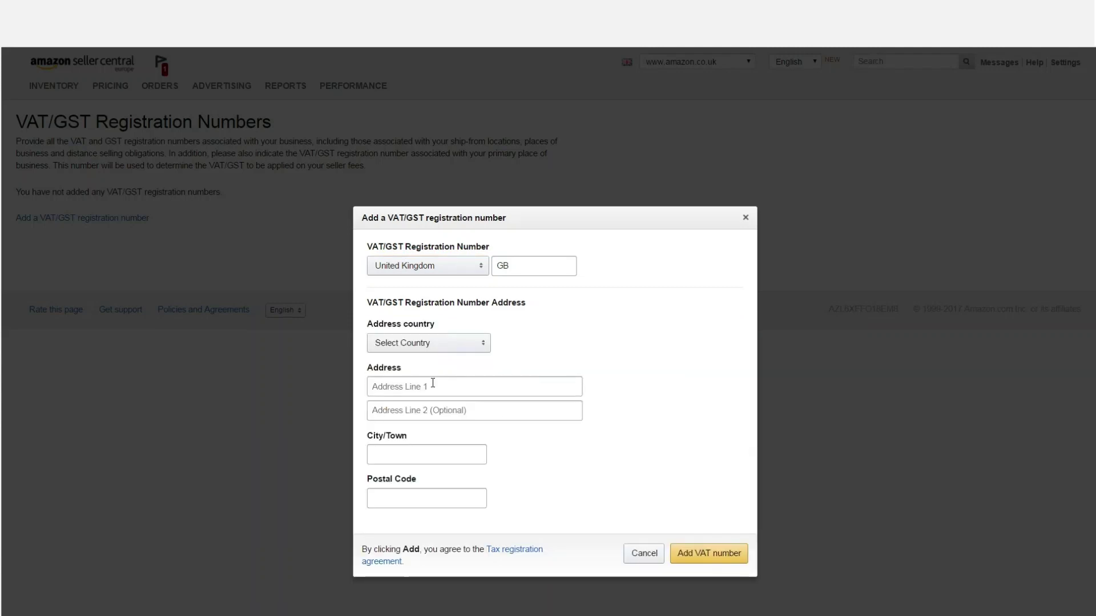
{"action": "double_click", "coordinate": [376, 368]}
{"action": "left_click_drag", "start_coordinate": [367, 436], "coordinate": [410, 436]}
{"action": "left_click_drag", "start_coordinate": [367, 479], "coordinate": [425, 479]}
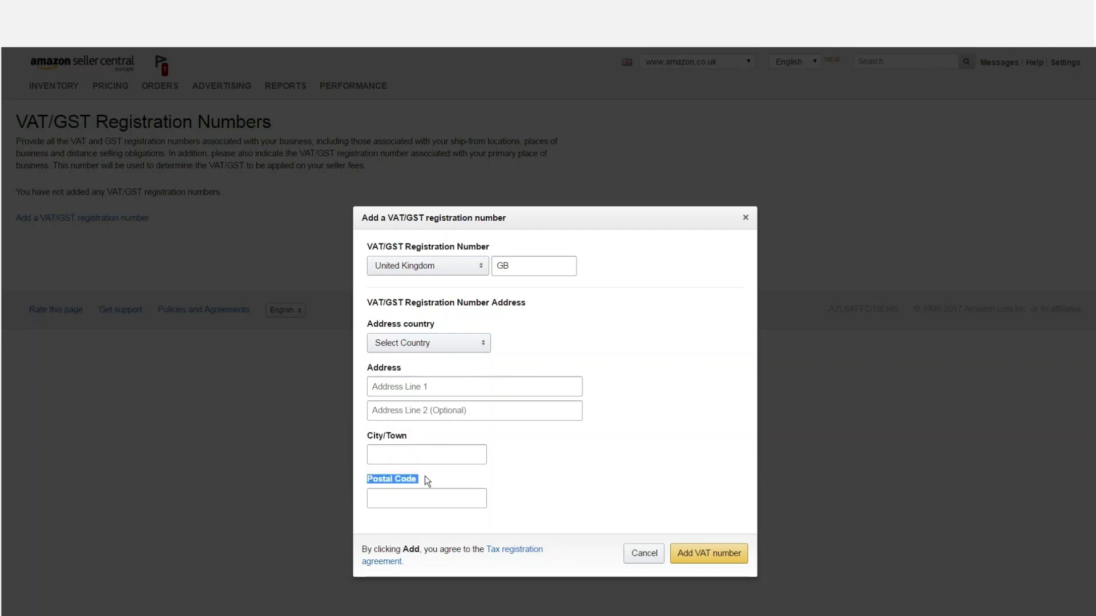